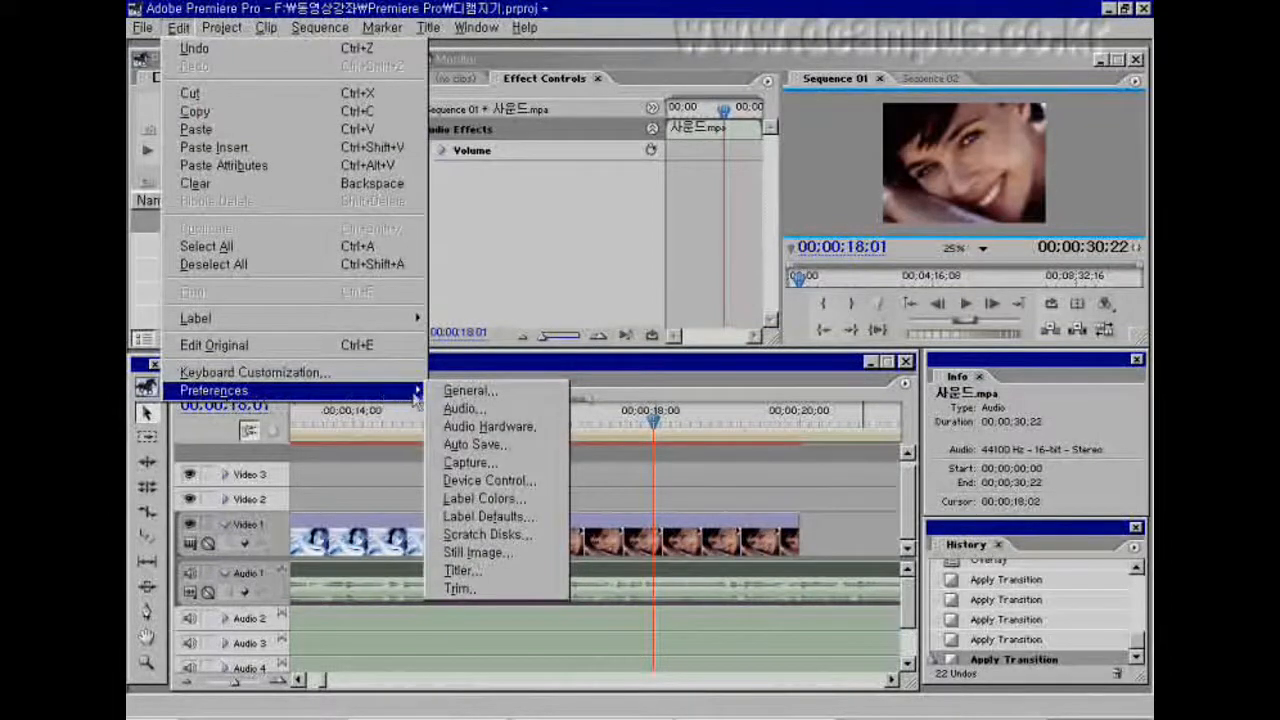
- Open the General preferences and try video transition default durations of 60 and 15 frames, ending on 30 frames
click(470, 391)
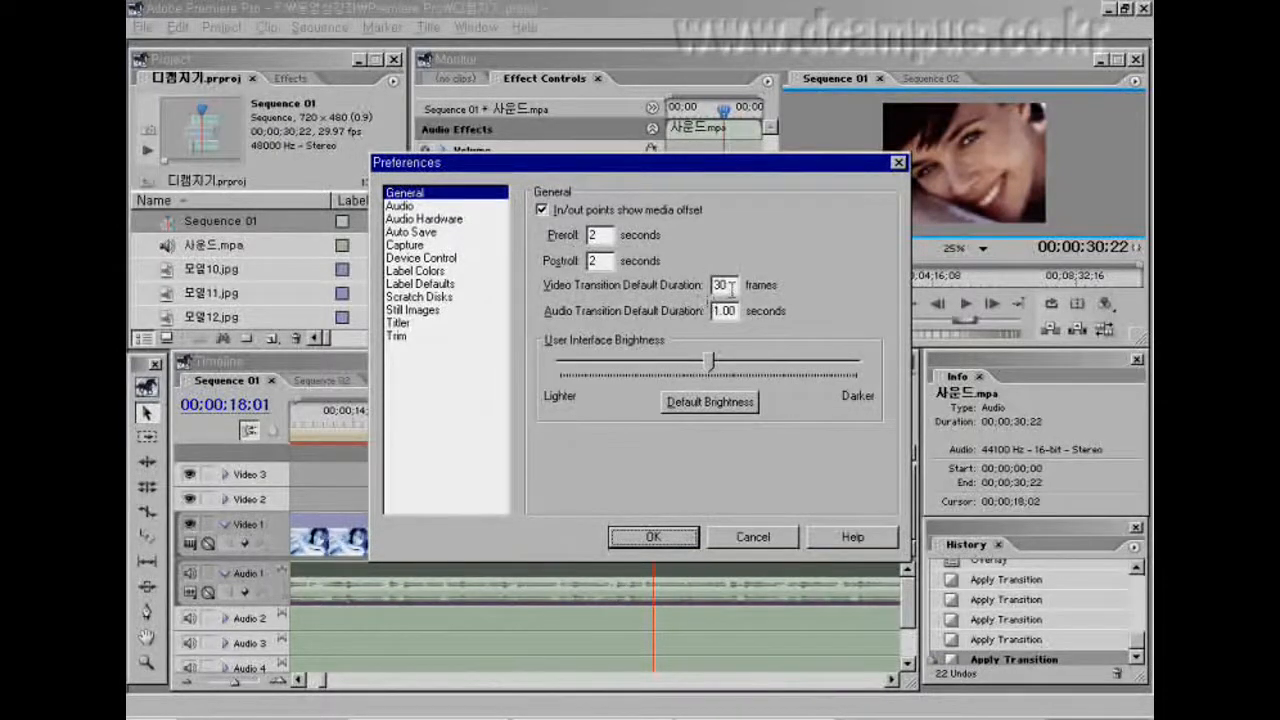
double_click(731, 287)
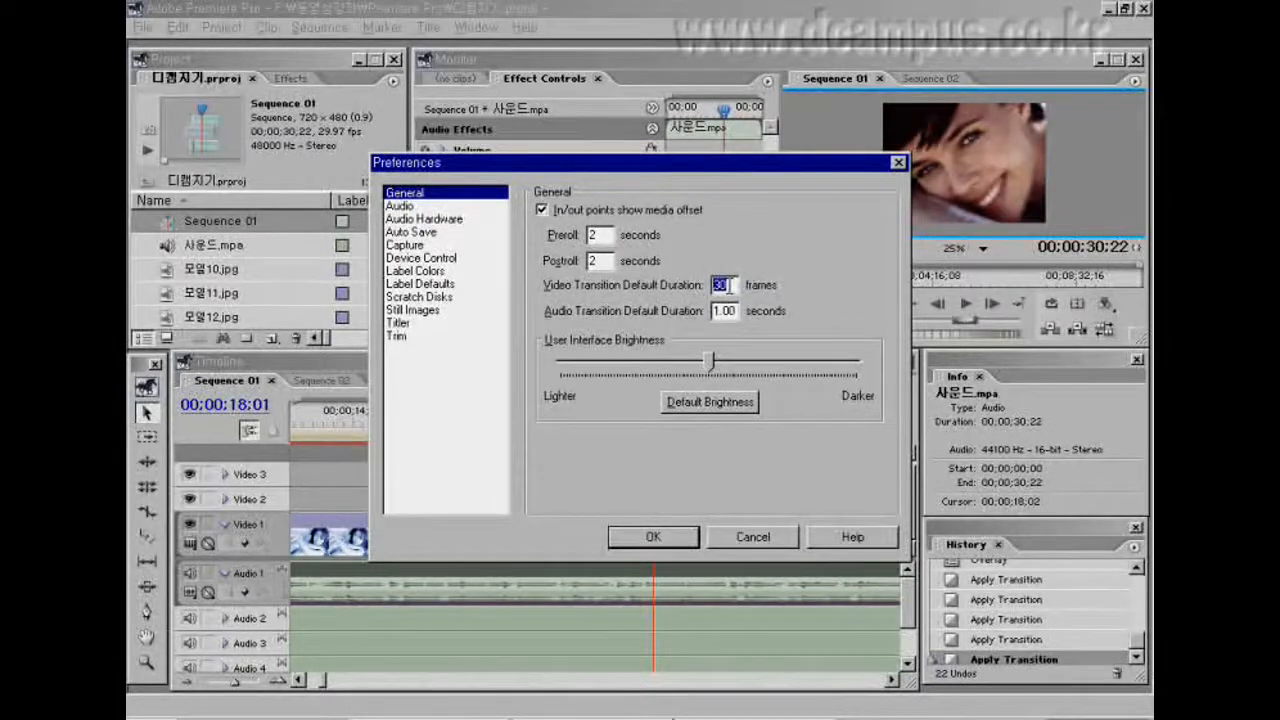
text(60)
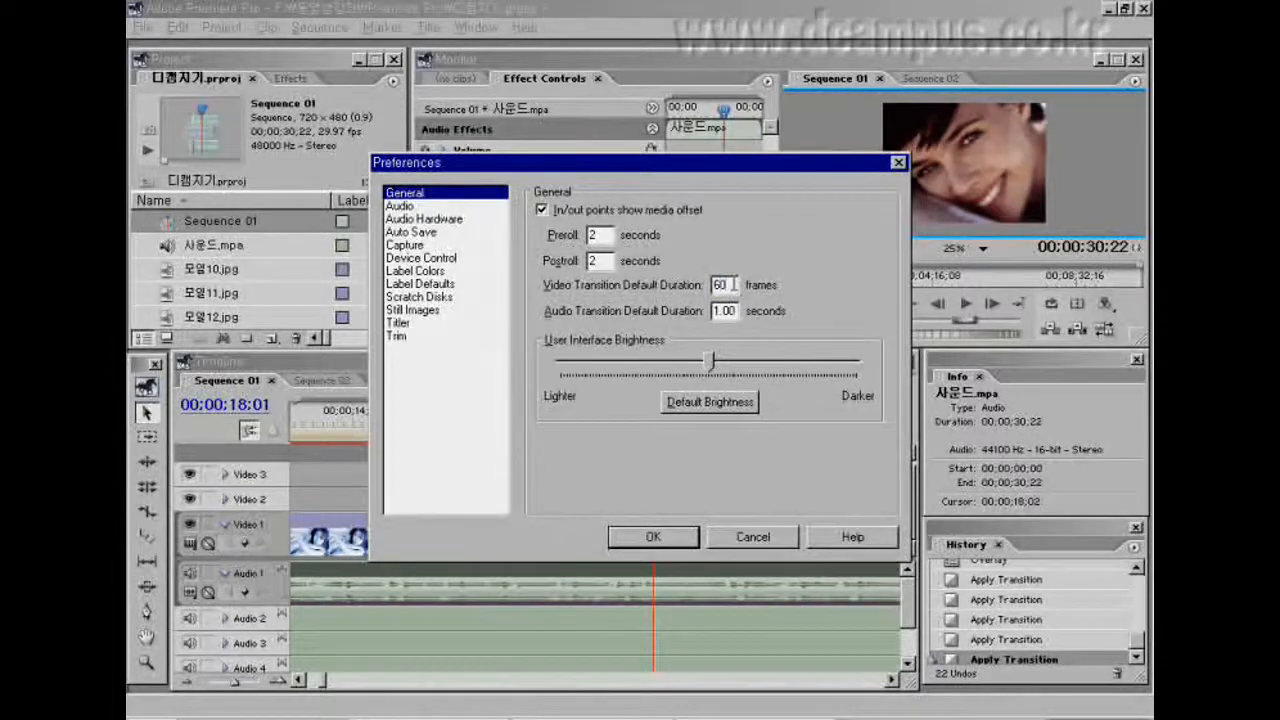
drag(736, 285, 697, 290)
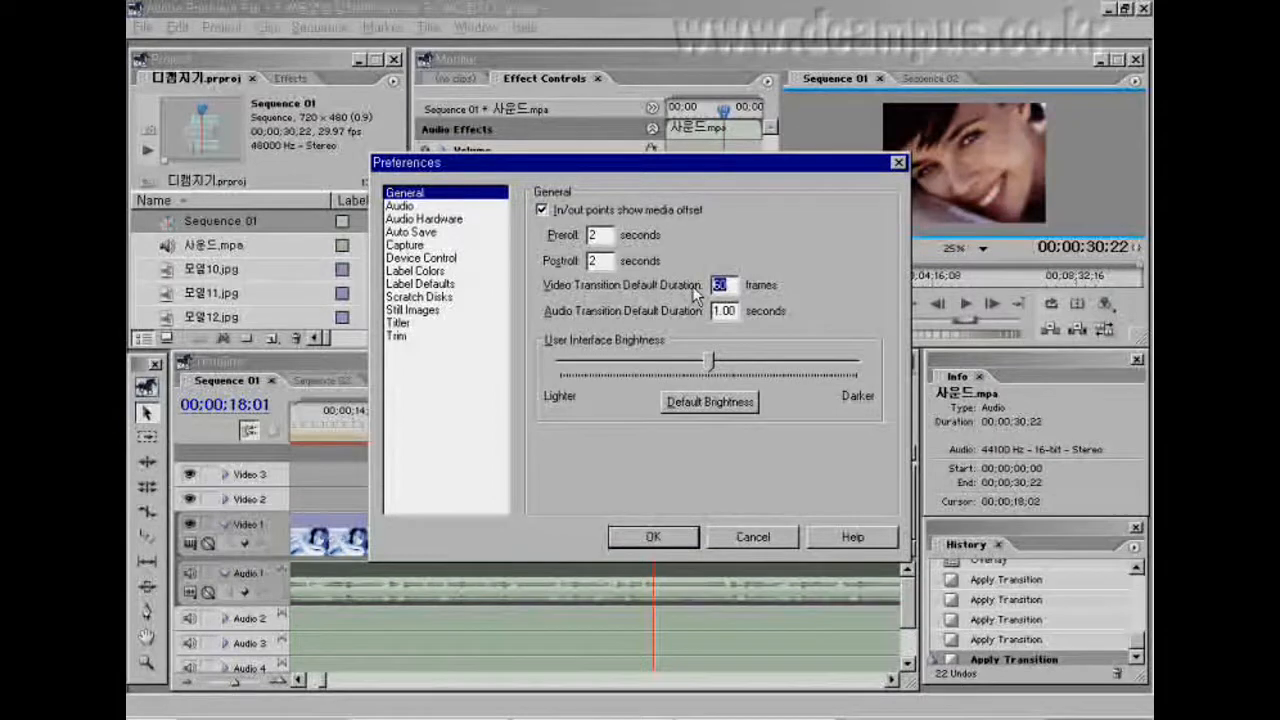
text(15)
double_click(733, 285)
text(30)
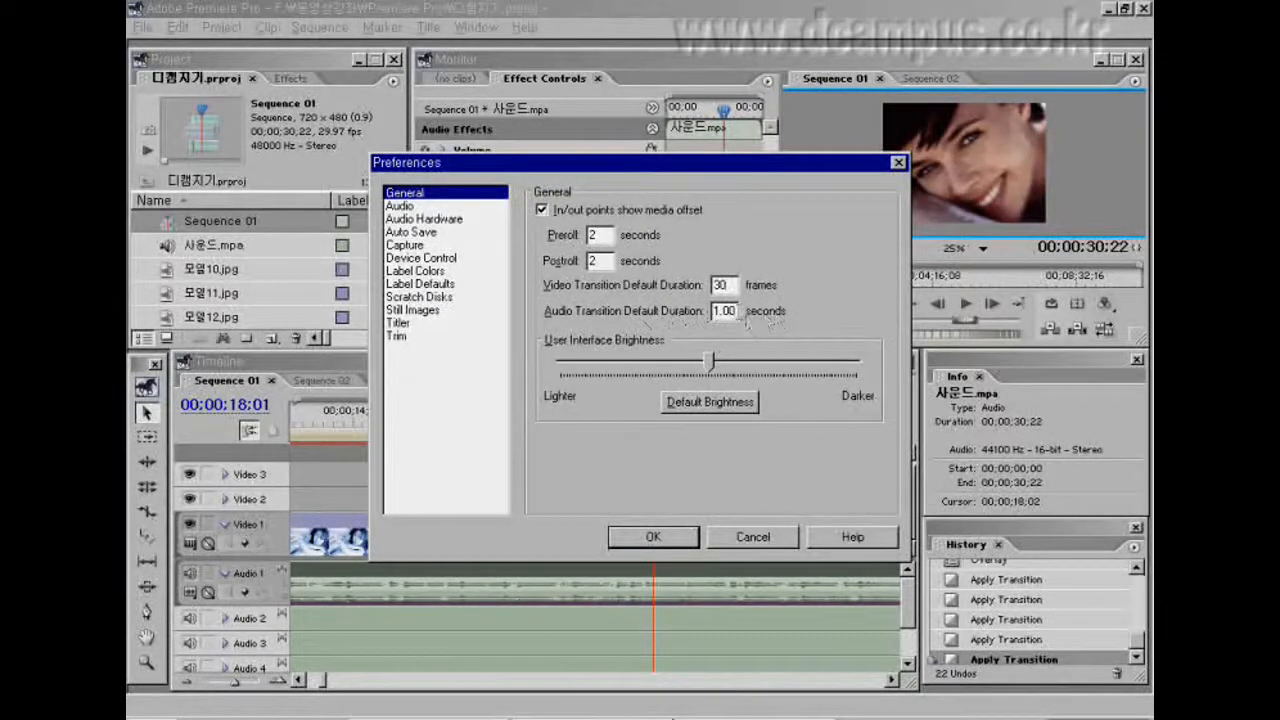
- Try the darkest and a much lighter user interface brightness, and restore the default brightness
double_click(738, 314)
drag(710, 369, 860, 384)
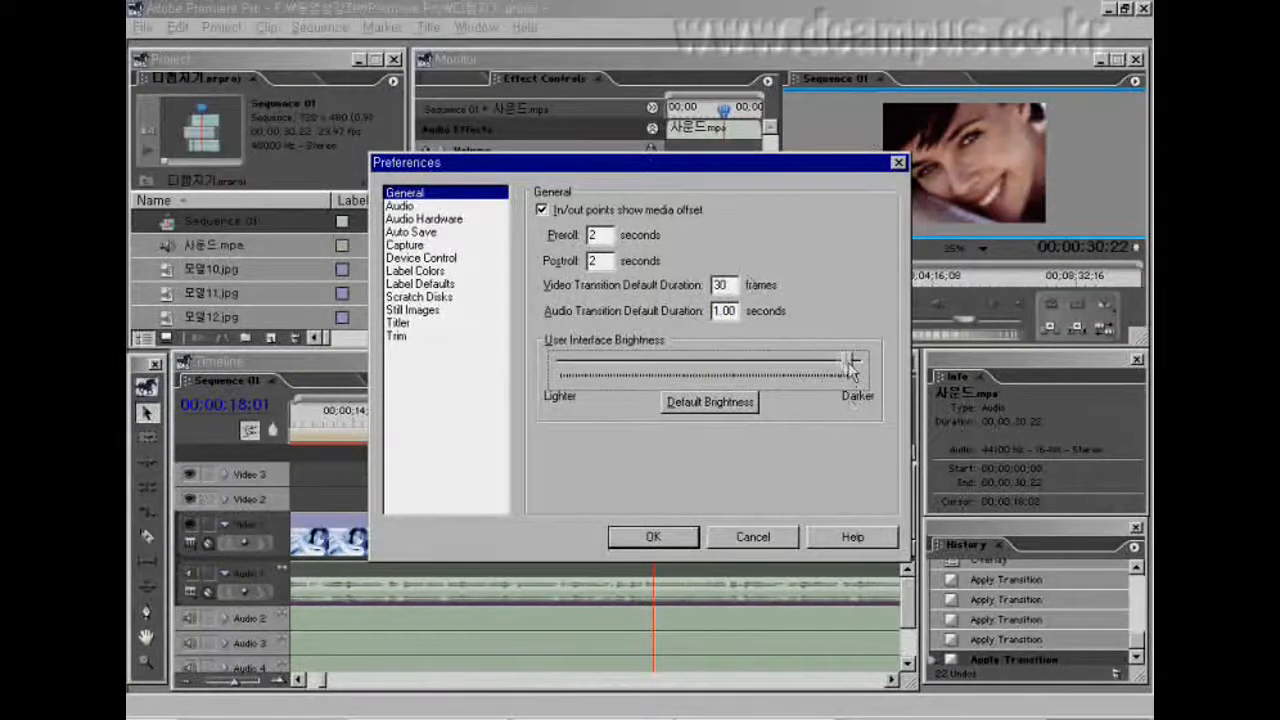
drag(850, 370, 577, 371)
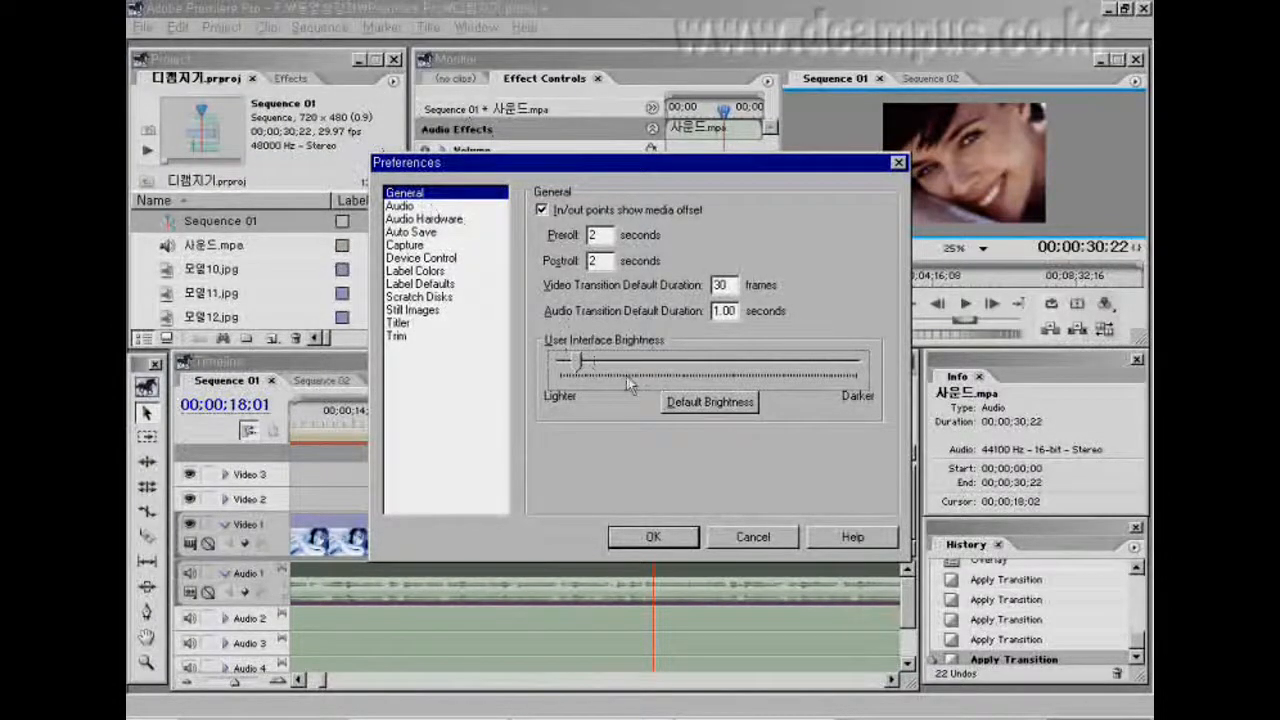
click(707, 405)
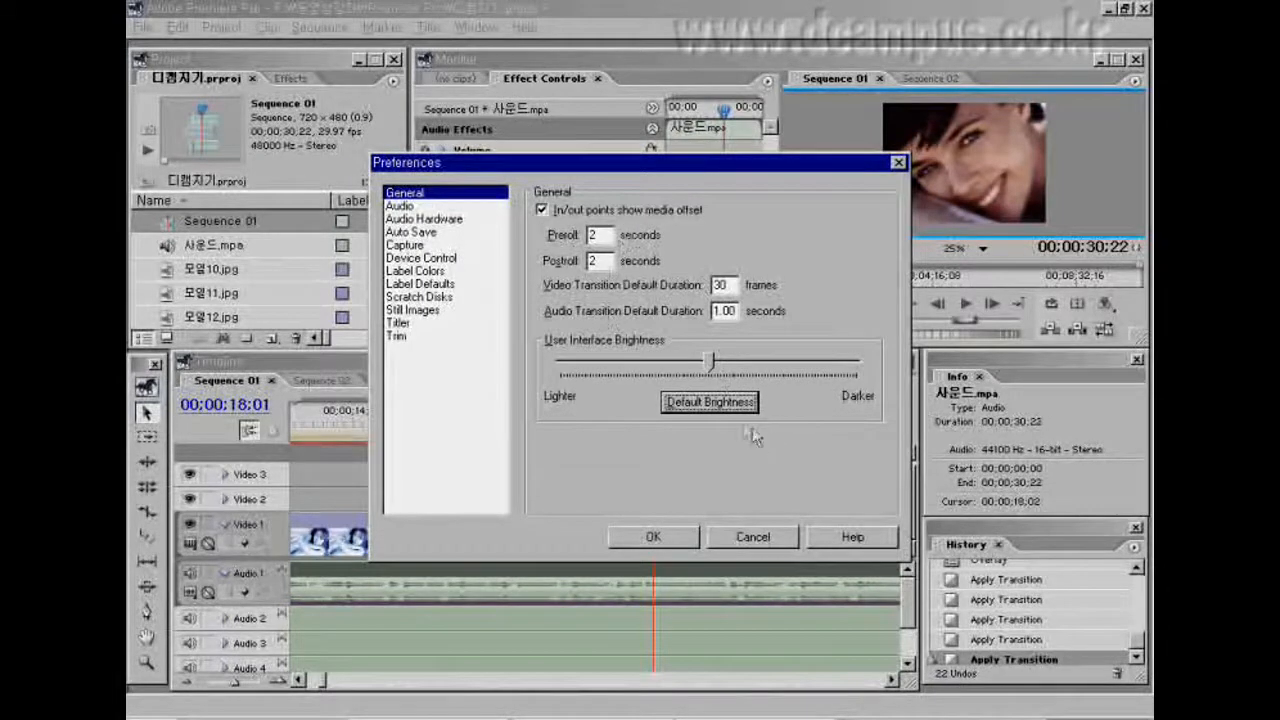
- Examine the Audio preferences, including the available 5.1 mixdown types
click(404, 208)
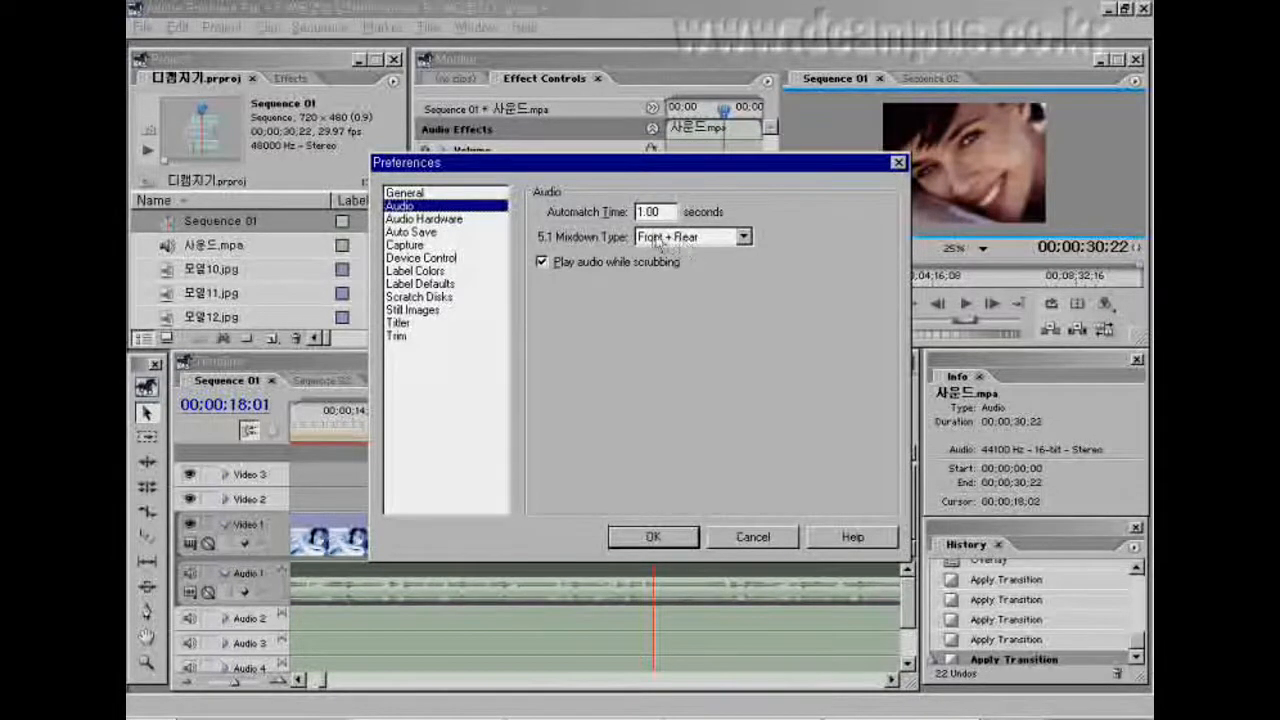
click(744, 237)
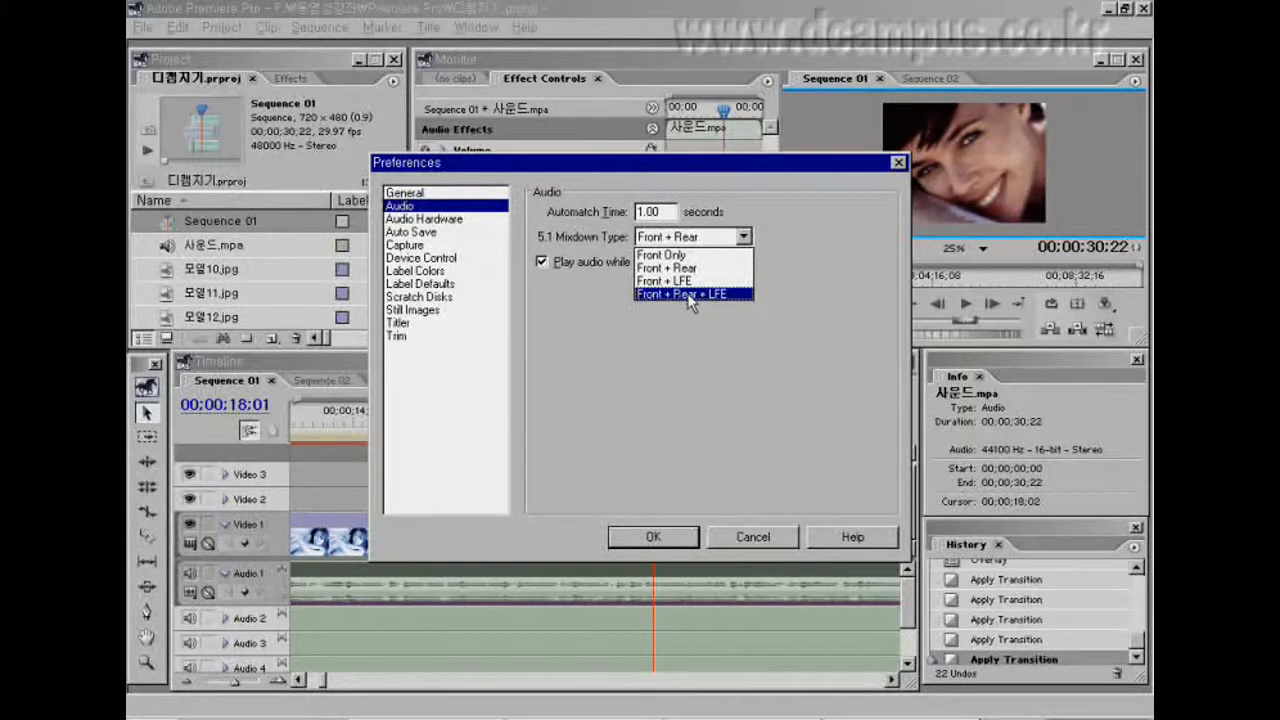
click(808, 260)
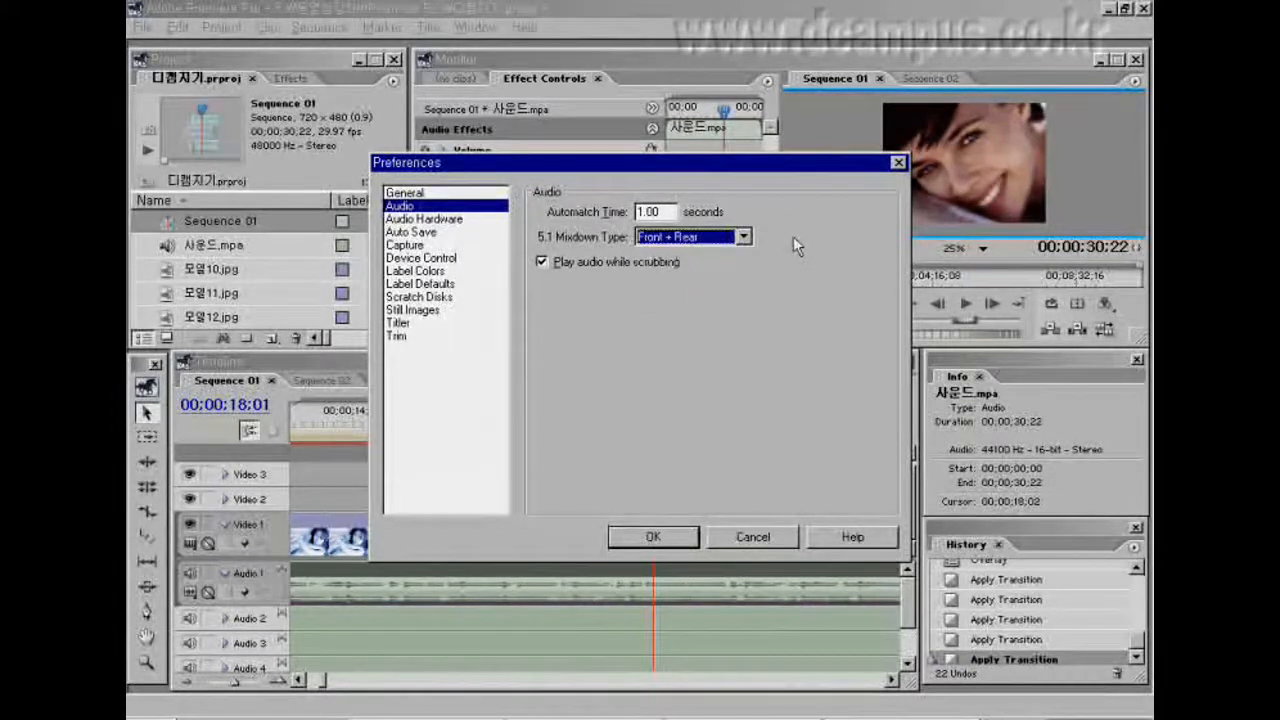
- Examine the Audio Hardware preferences, including the stereo output channel mappings of the two SoundMAX Digital Audio outputs
click(428, 220)
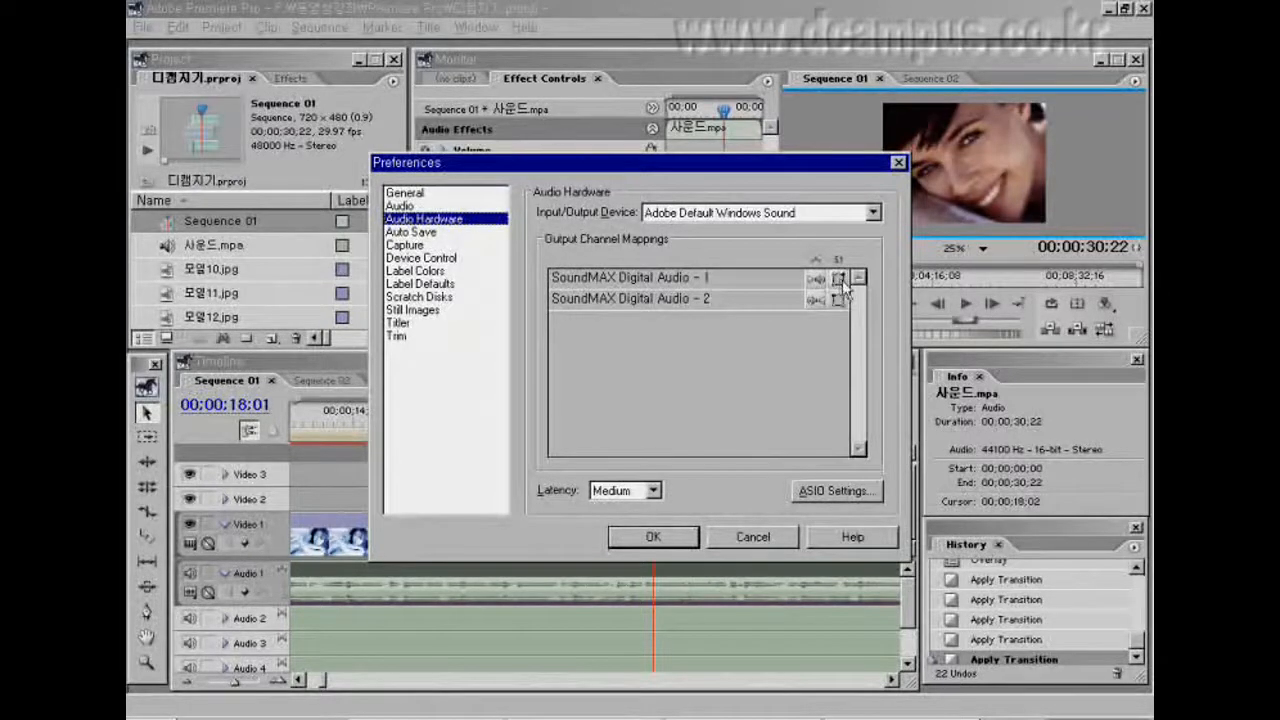
drag(839, 278, 843, 290)
click(840, 303)
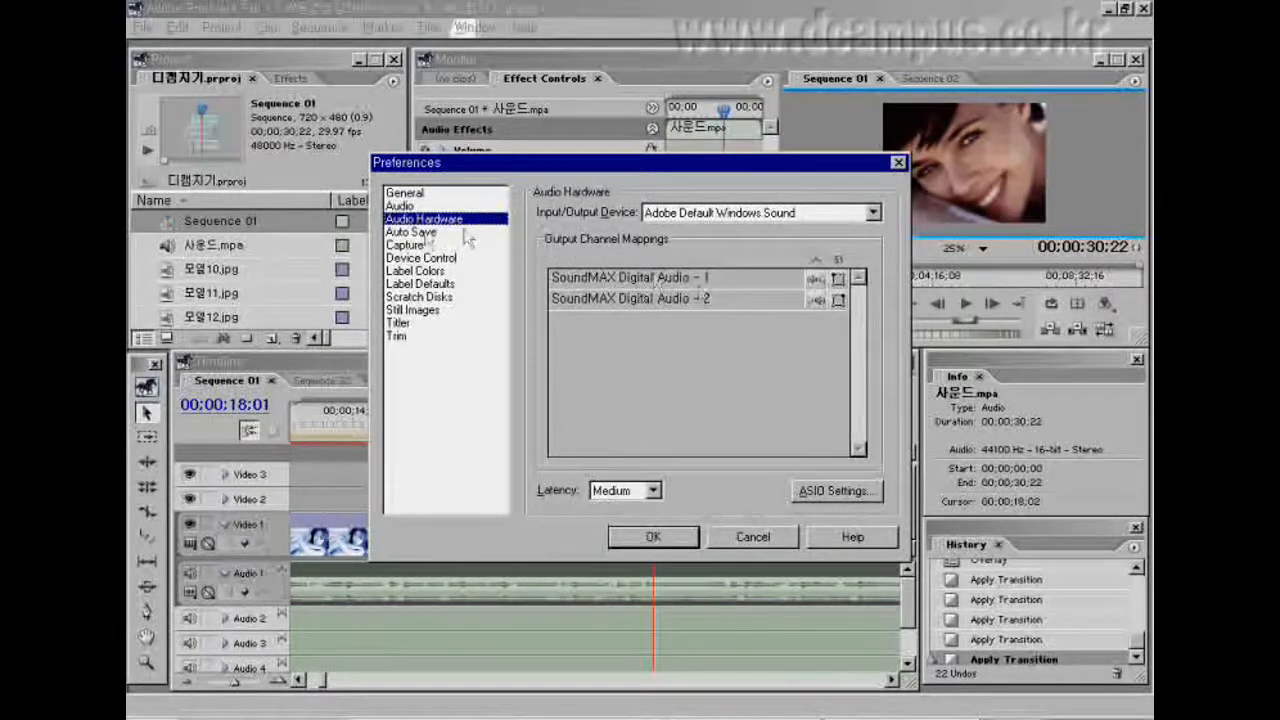
- Review the Auto Save settings, including the maximum project versions, and the Capture and Device Control preferences
click(421, 236)
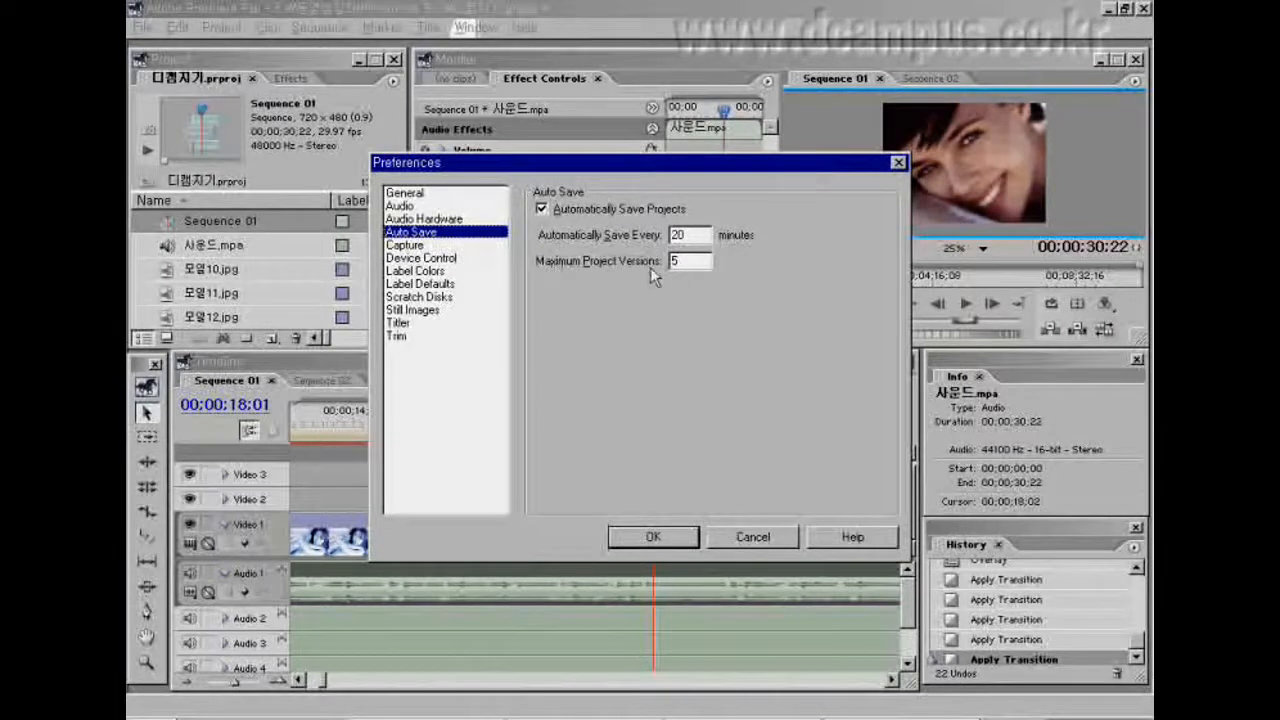
click(682, 261)
drag(684, 261, 580, 277)
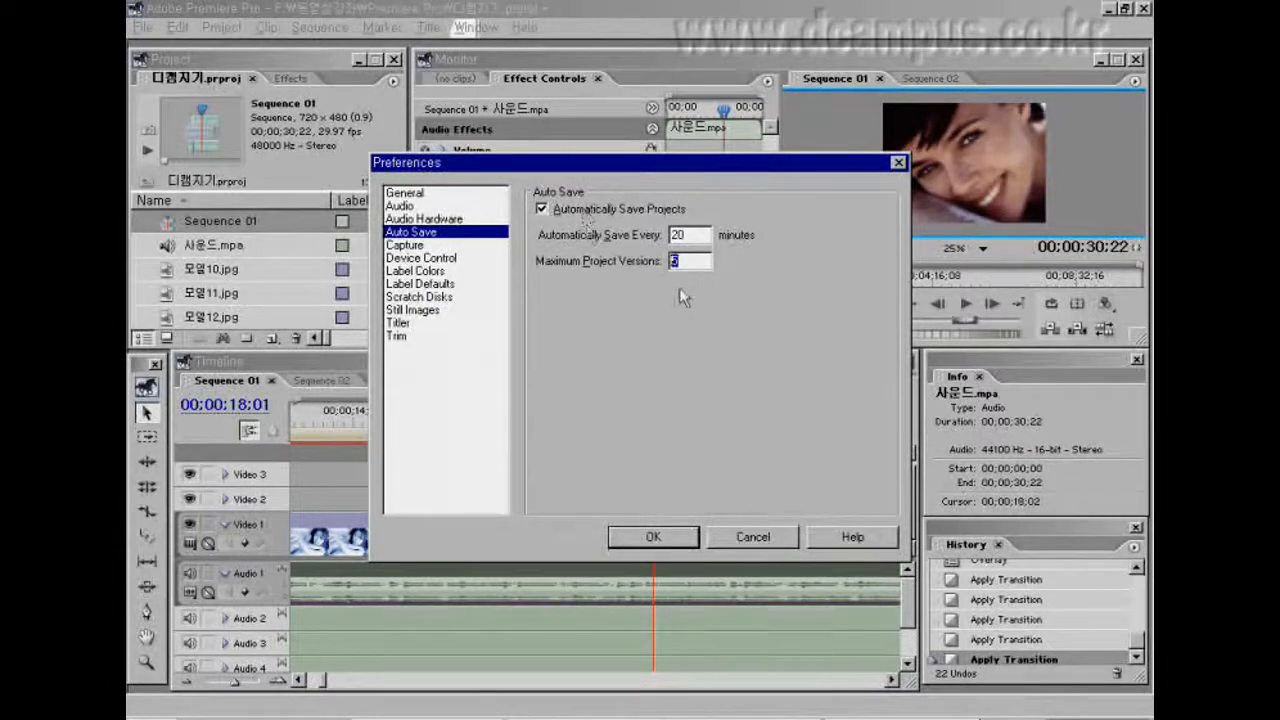
click(405, 246)
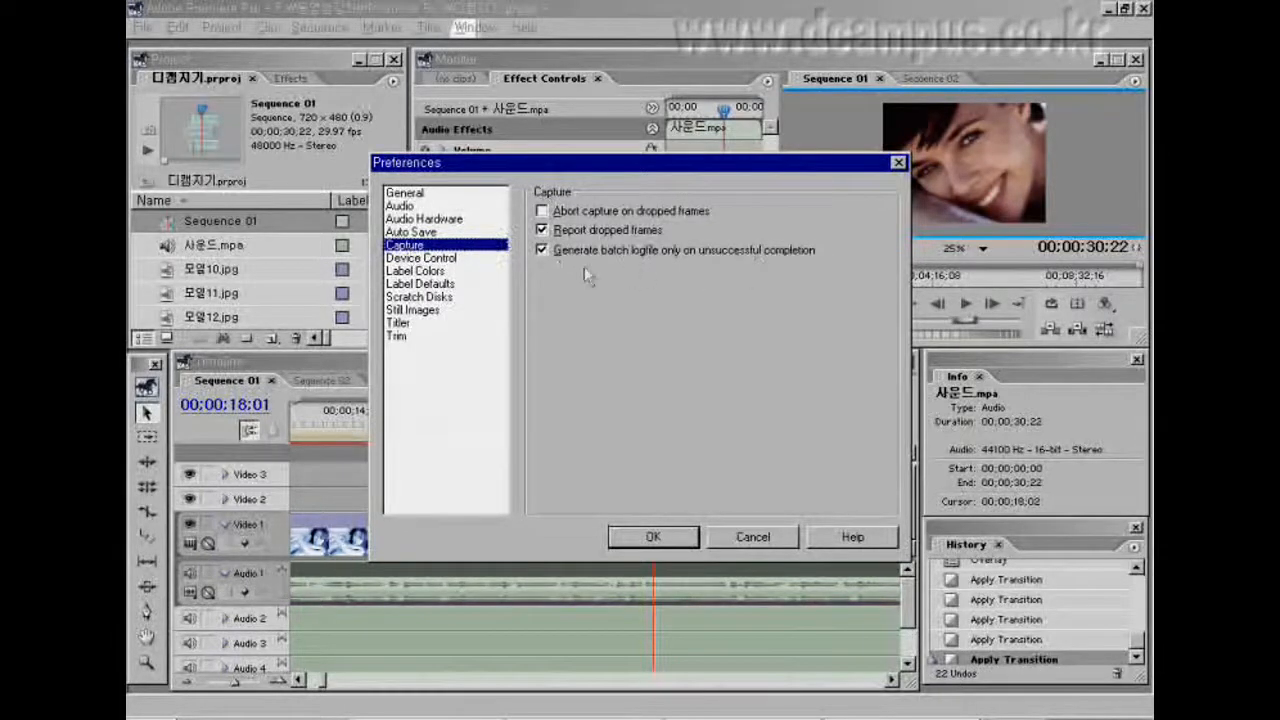
click(405, 258)
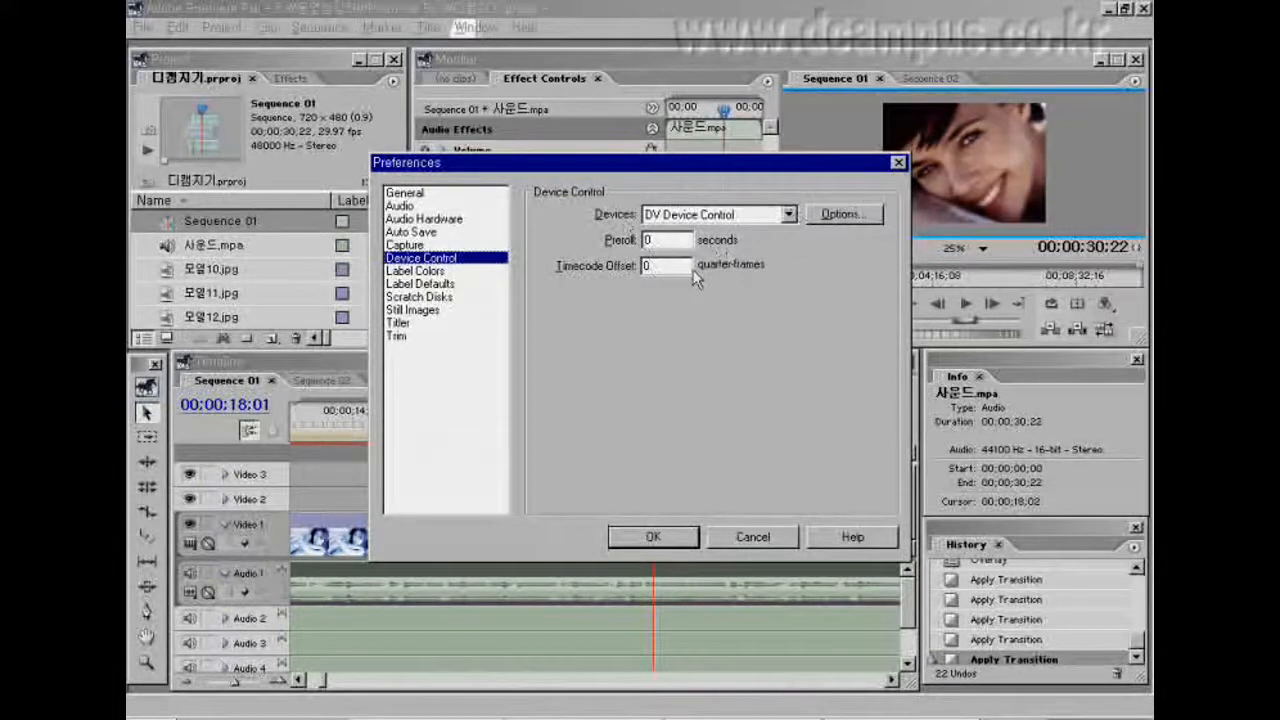
- Compare the Label Colors preferences with the Label Defaults, including the color choices for bins
click(398, 271)
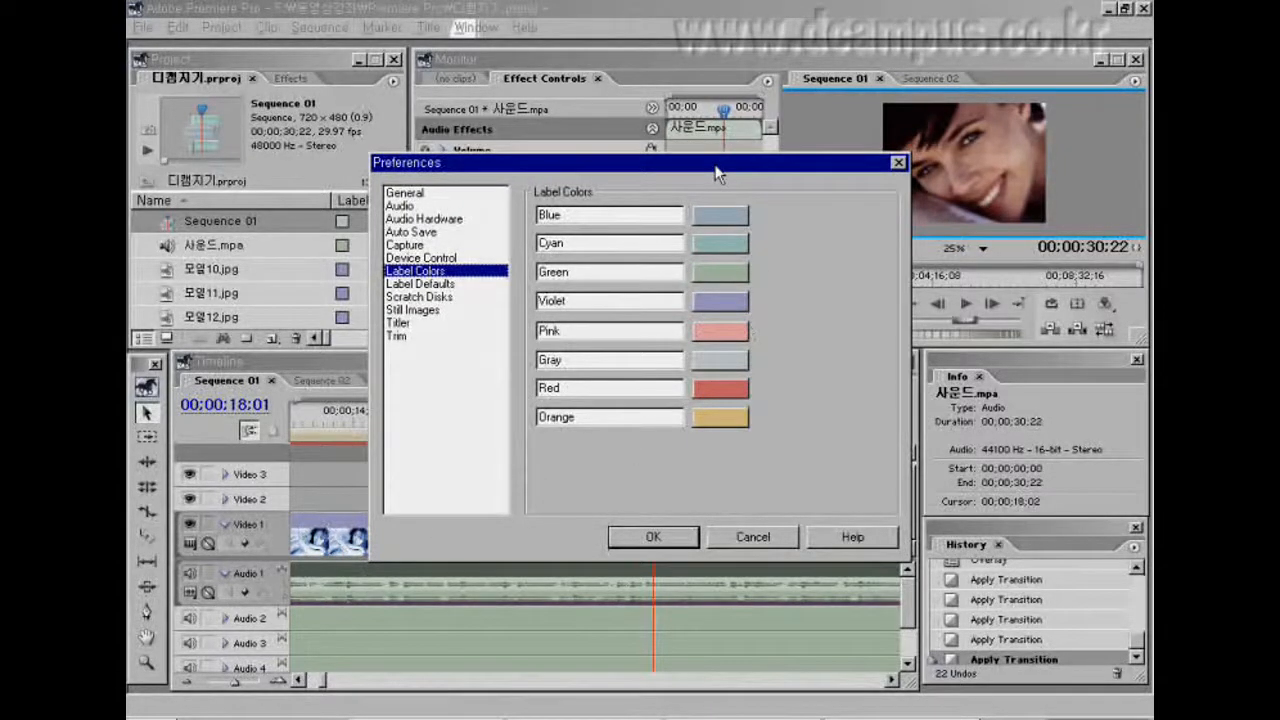
drag(715, 172, 713, 72)
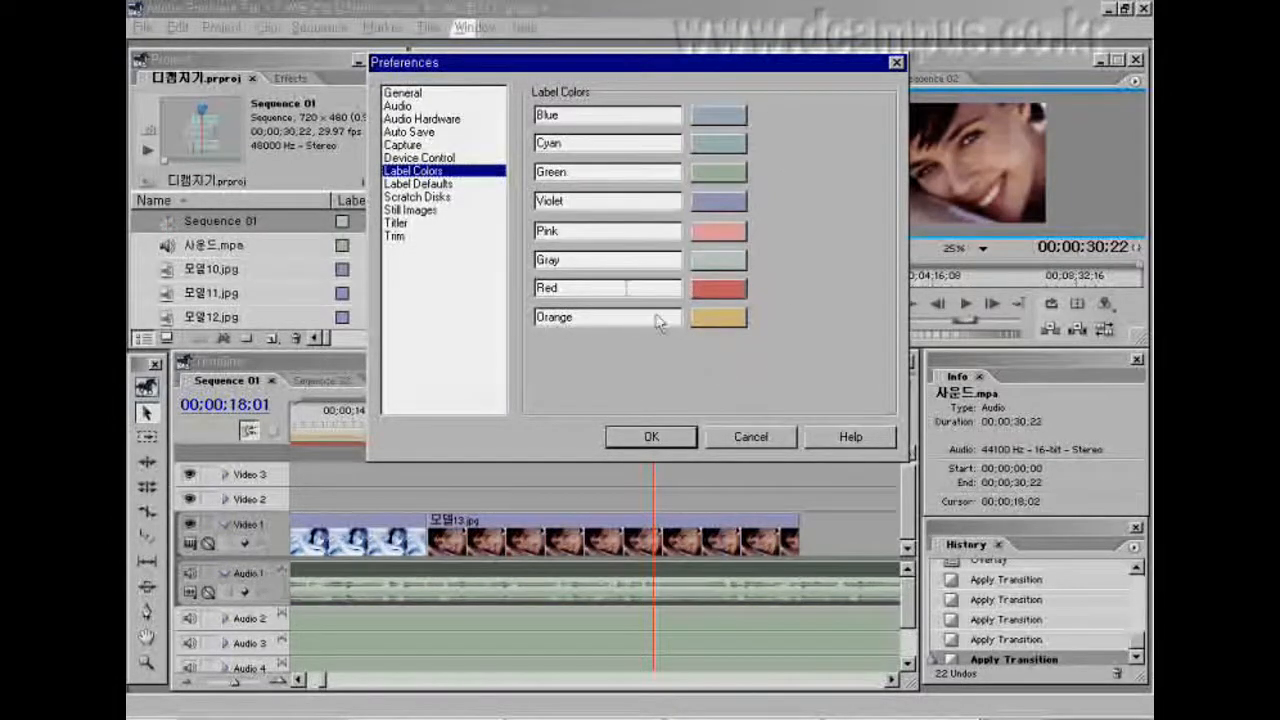
click(401, 186)
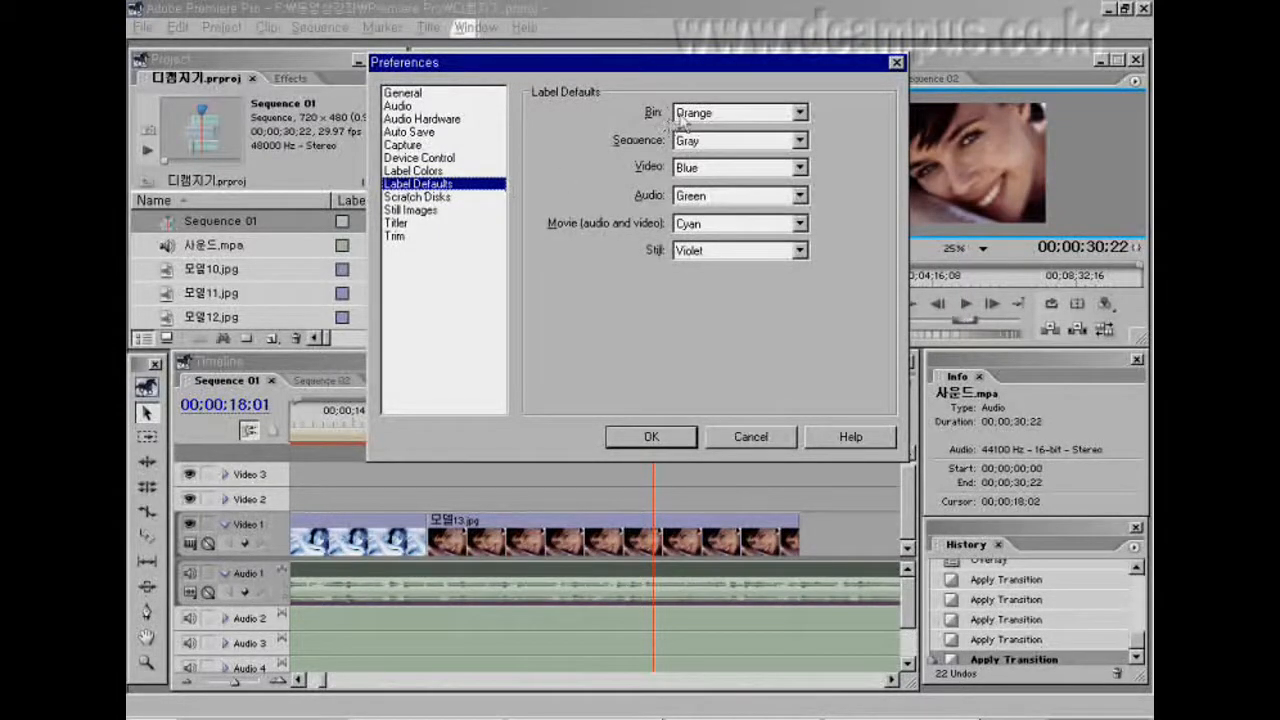
click(800, 113)
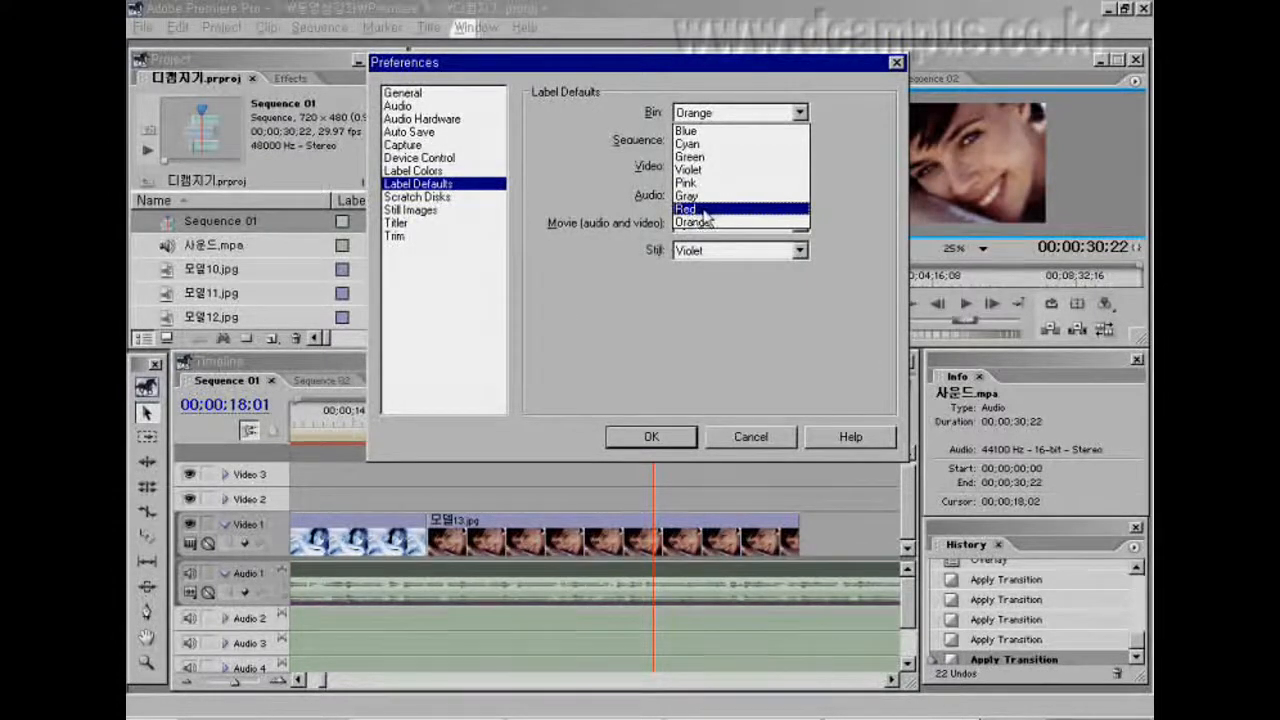
click(404, 178)
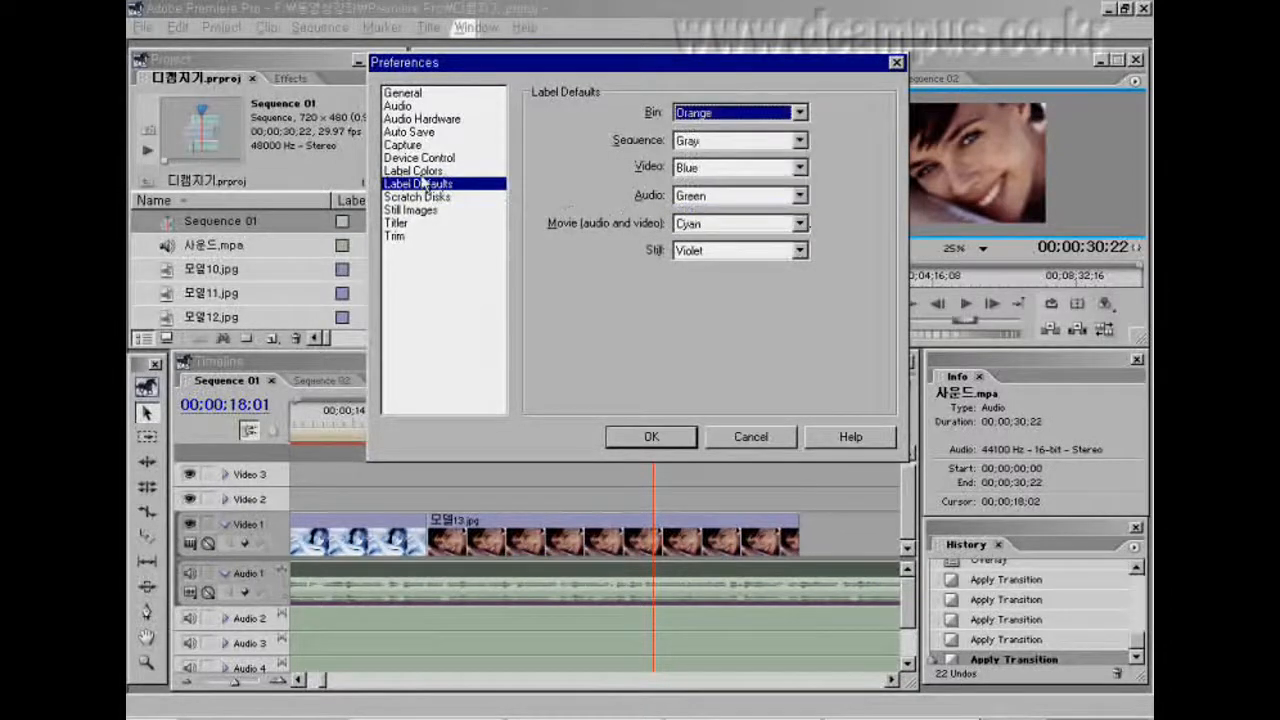
click(422, 175)
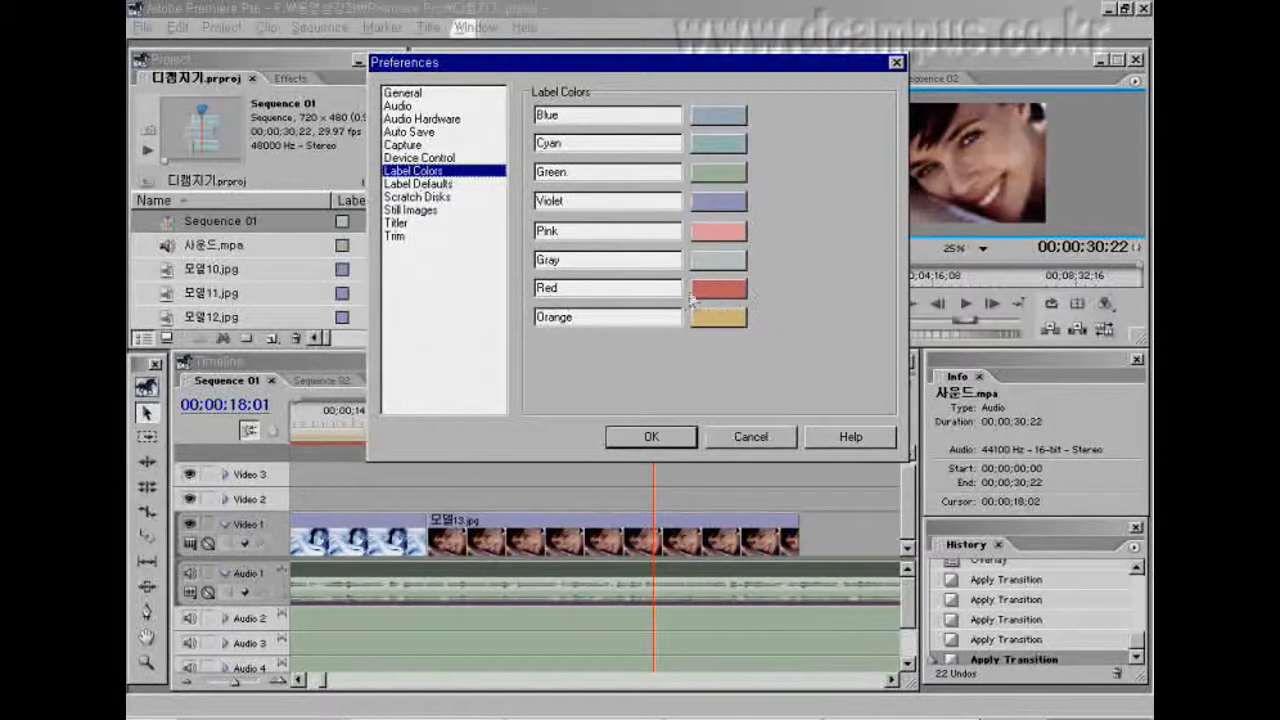
click(430, 185)
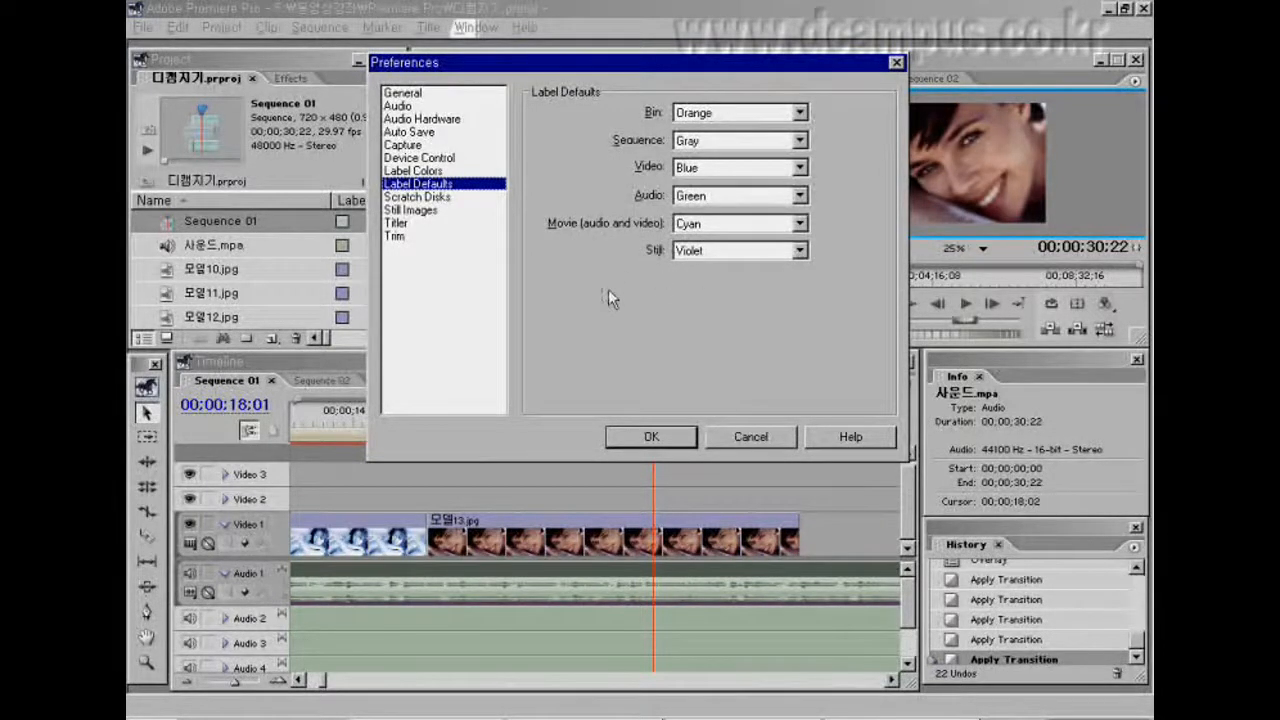
- Review the Scratch Disks locations and the default duration in the Still Images preferences
click(426, 199)
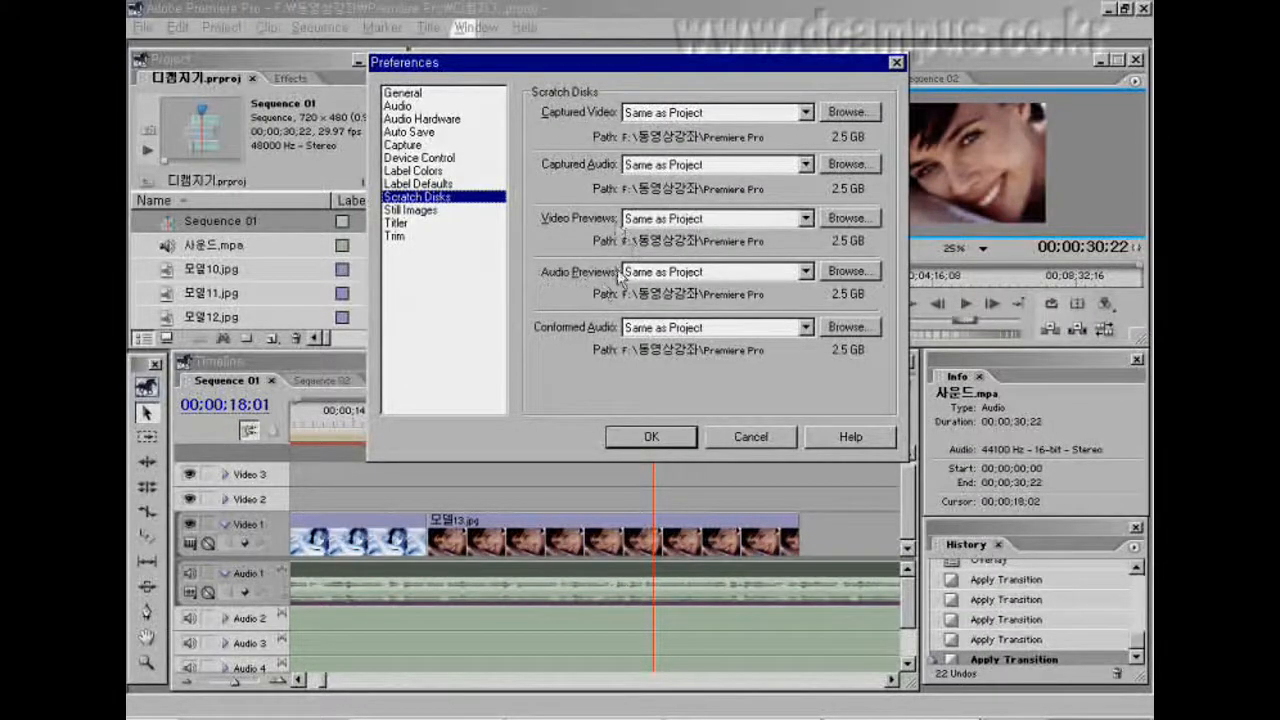
click(408, 212)
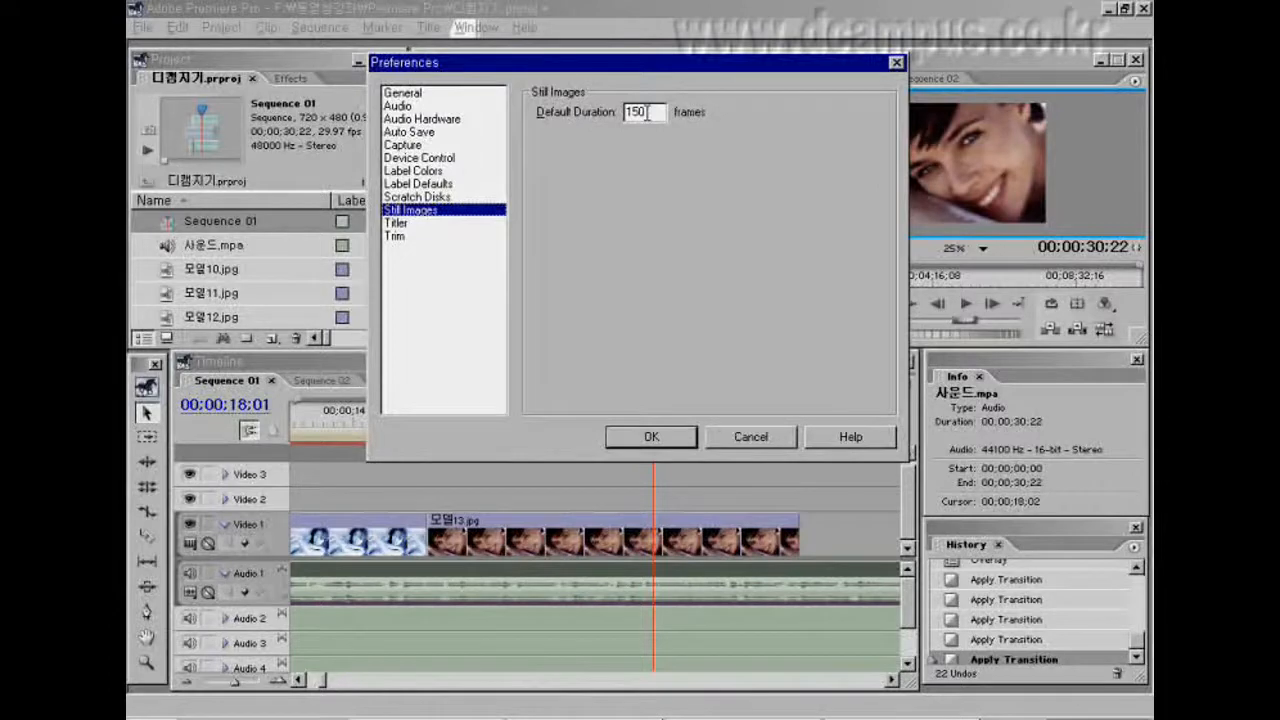
drag(645, 112, 626, 113)
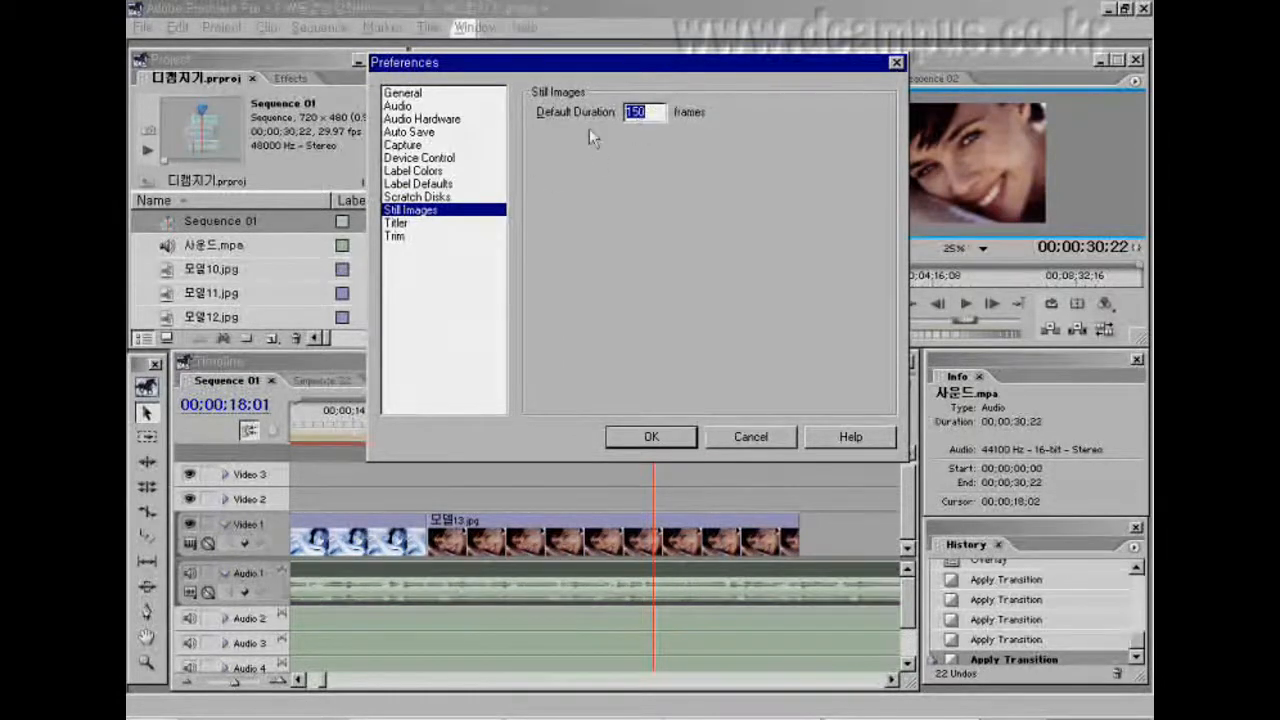
- Examine the large trim offset in frames and audio units in the Trim preferences
click(397, 238)
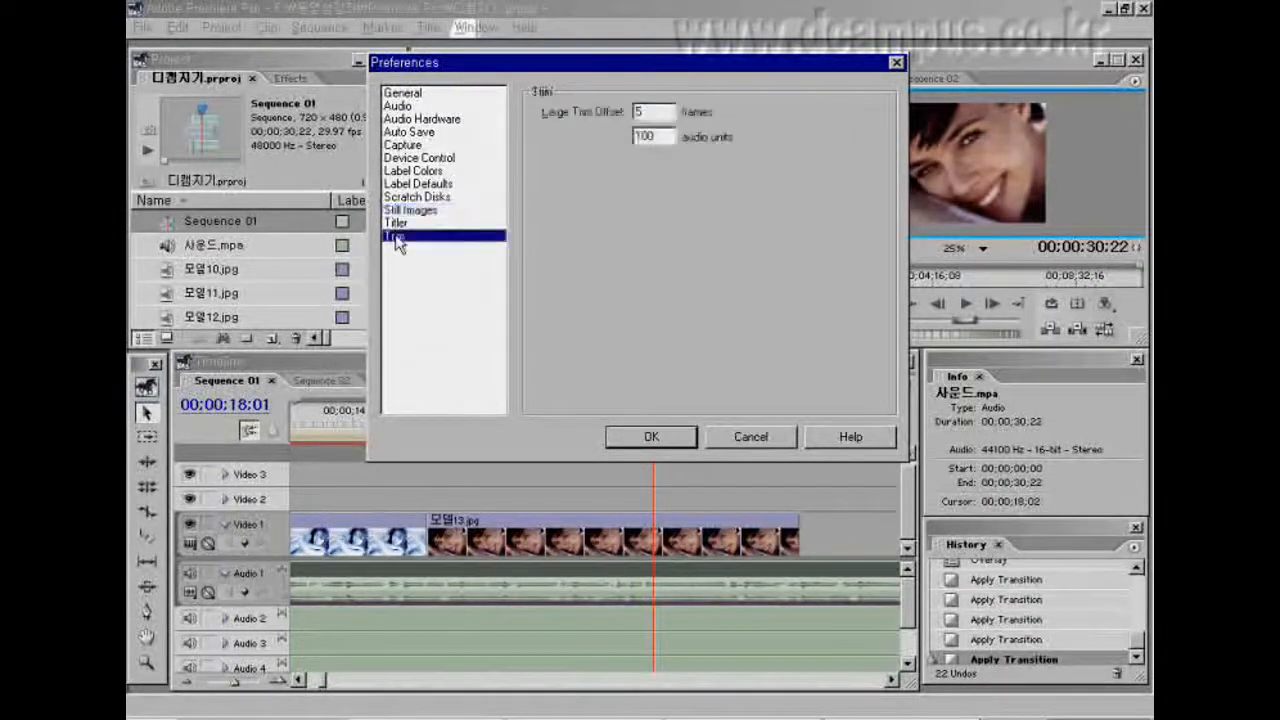
drag(724, 67, 468, 135)
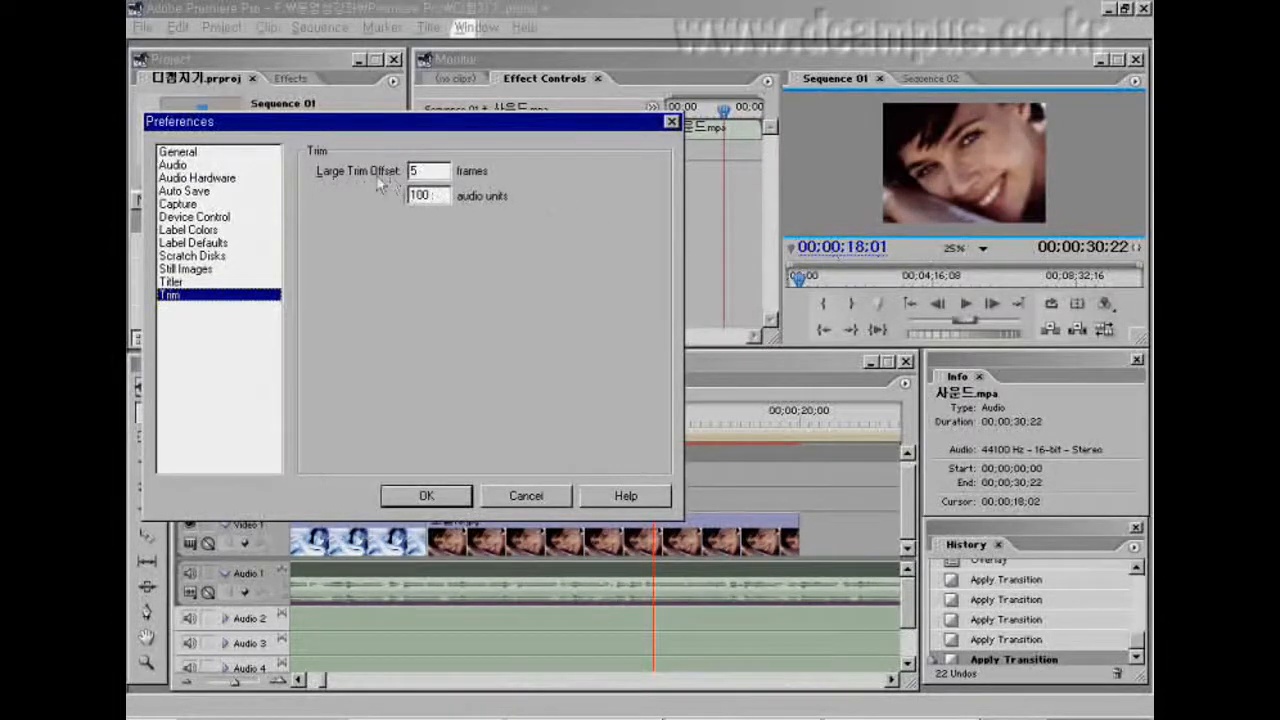
click(438, 198)
double_click(420, 172)
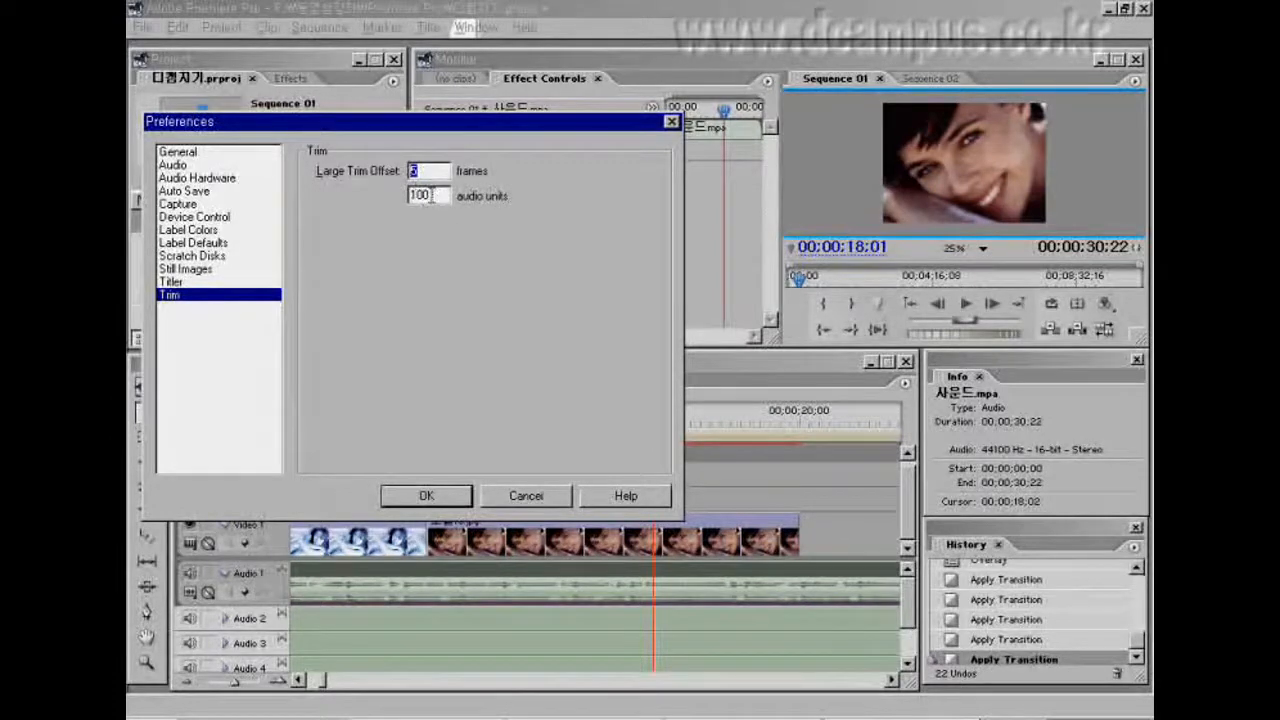
drag(434, 196, 403, 203)
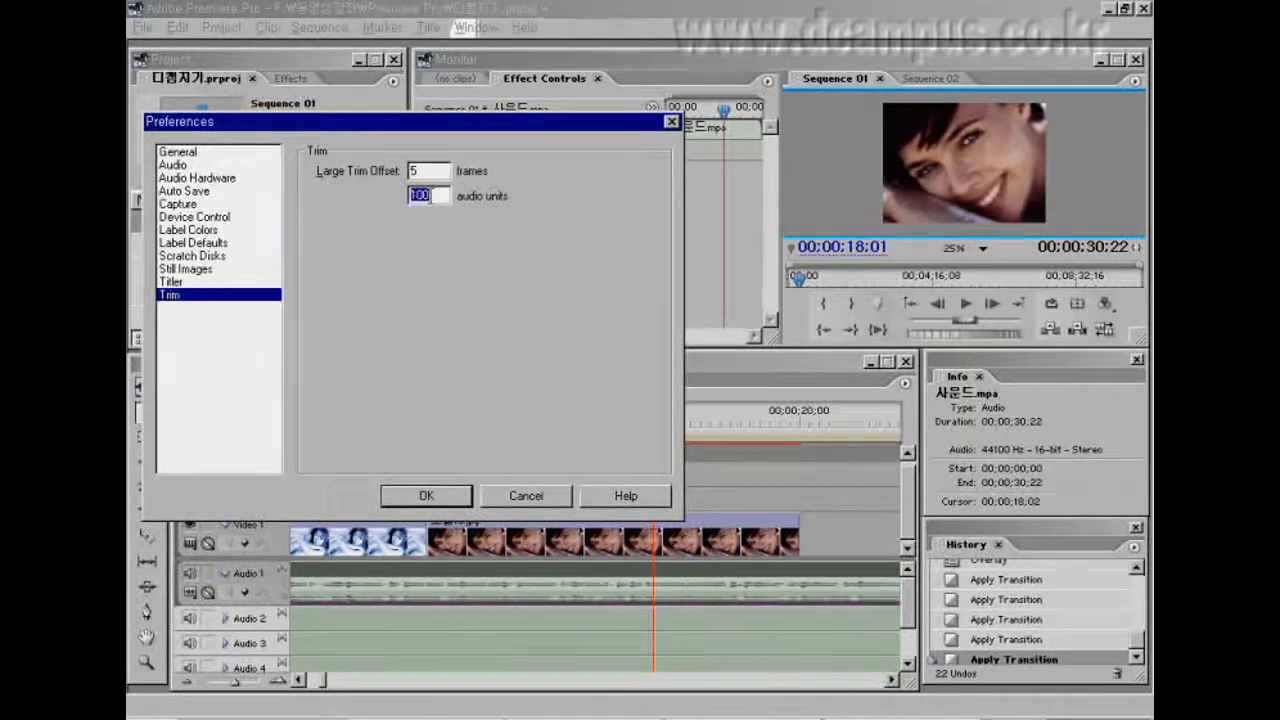